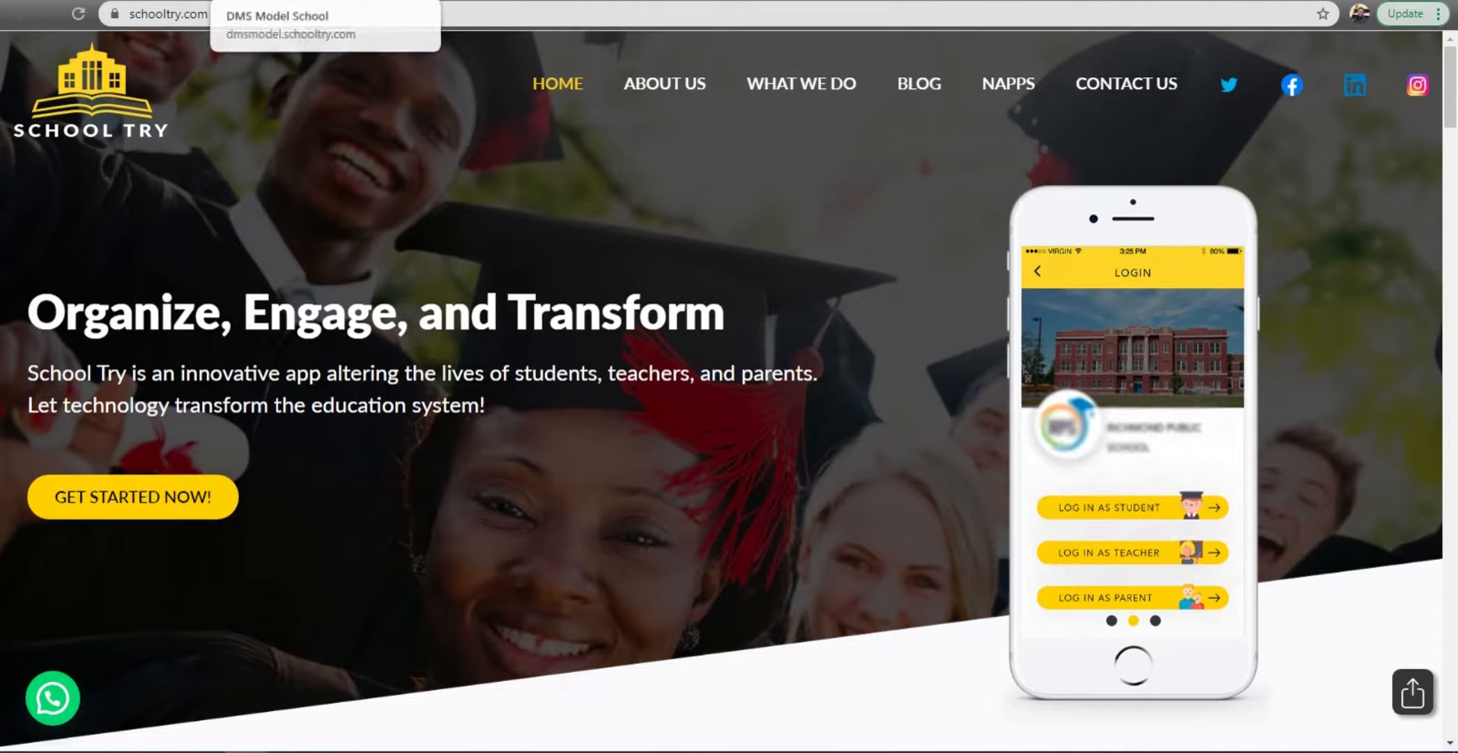
Navigate from the DMS Model School admin dashboard to Allocate Plan under Manage Payment.
left_click(296, 3)
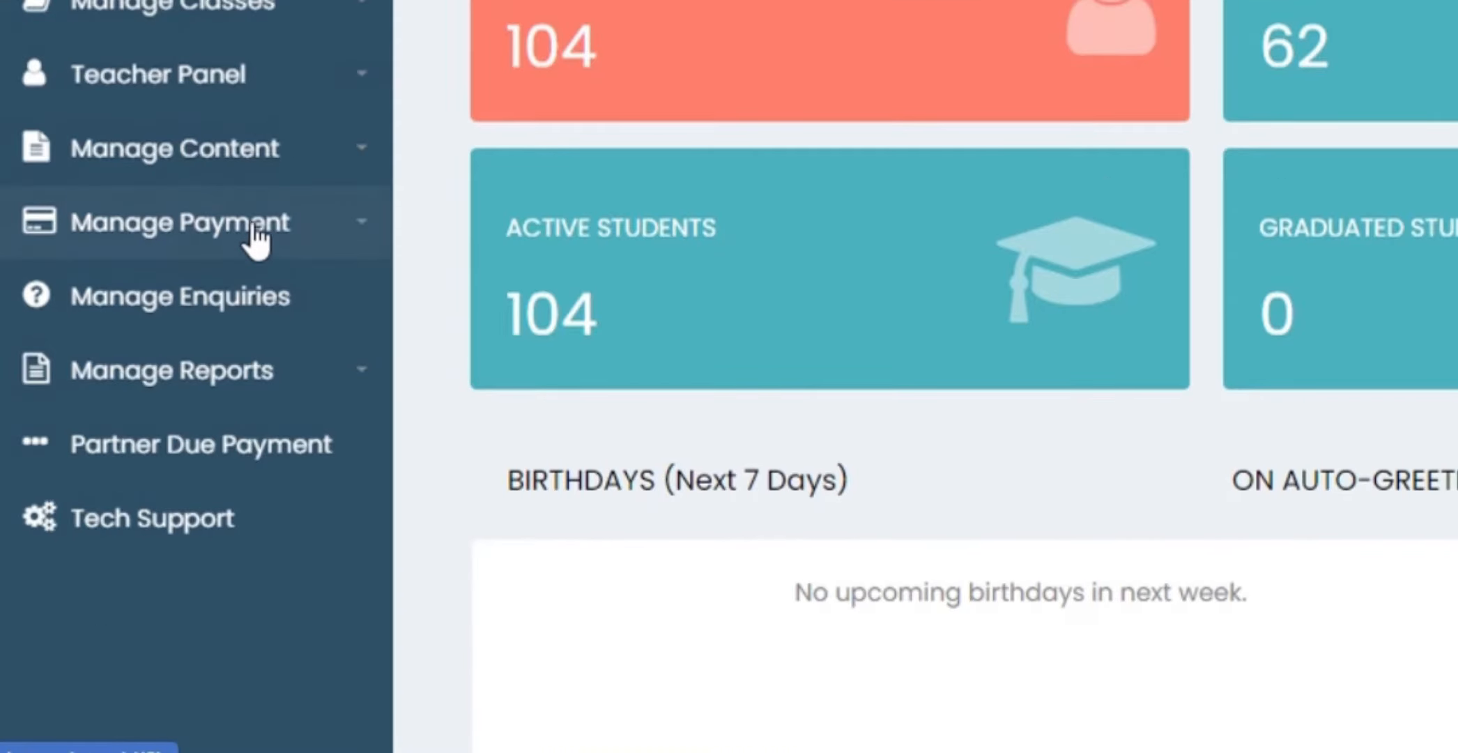
left_click(254, 228)
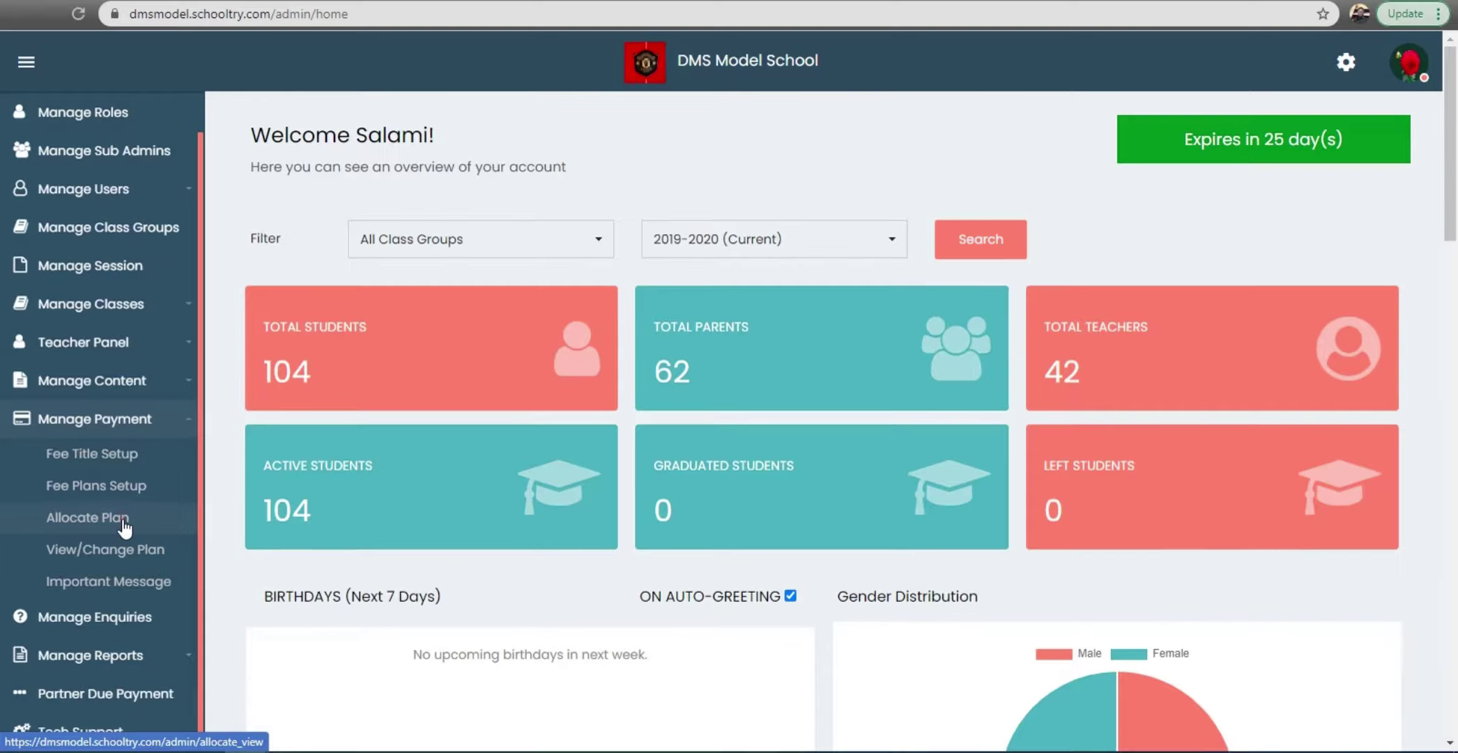
left_click(123, 524)
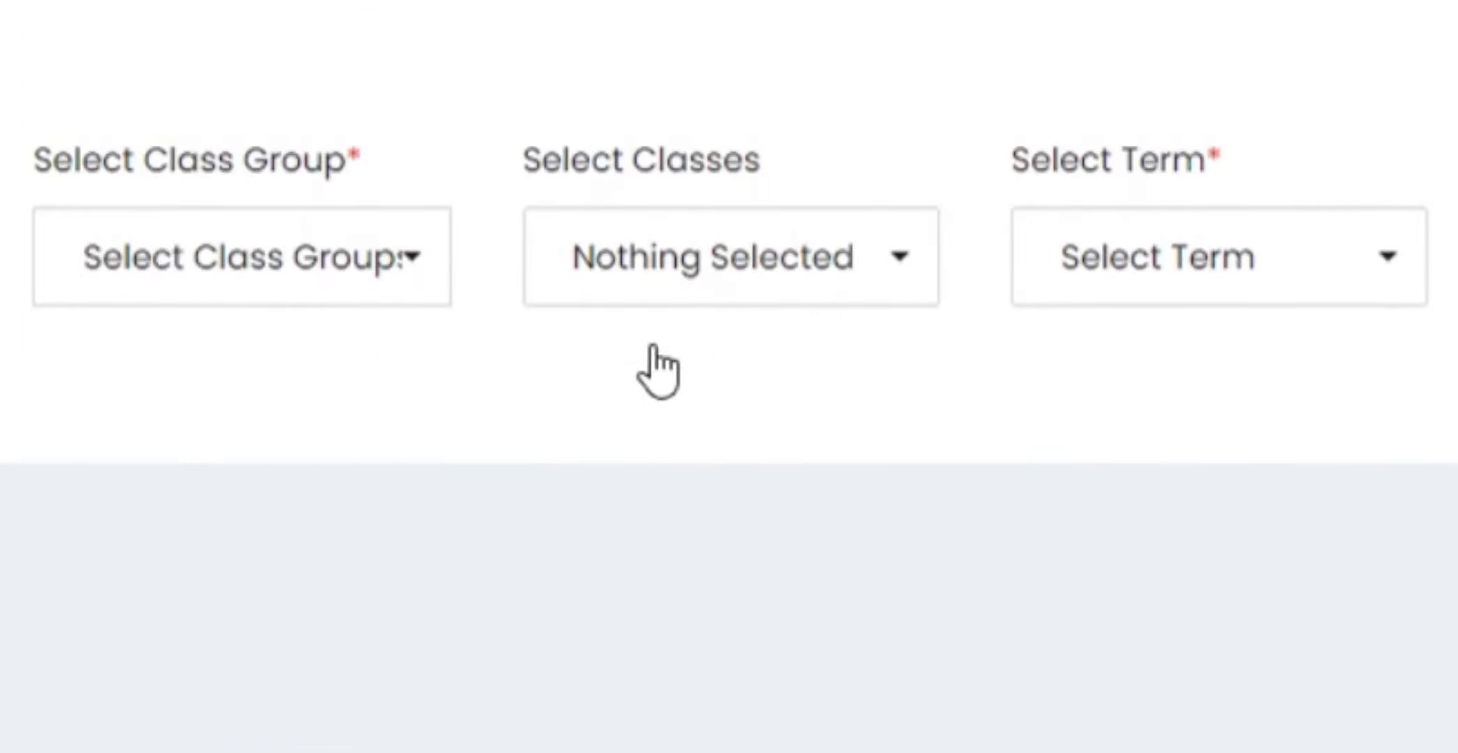
Choose Main School Group as class group, JSS 2 as class and Autumn as term.
left_click(285, 257)
left_click(285, 434)
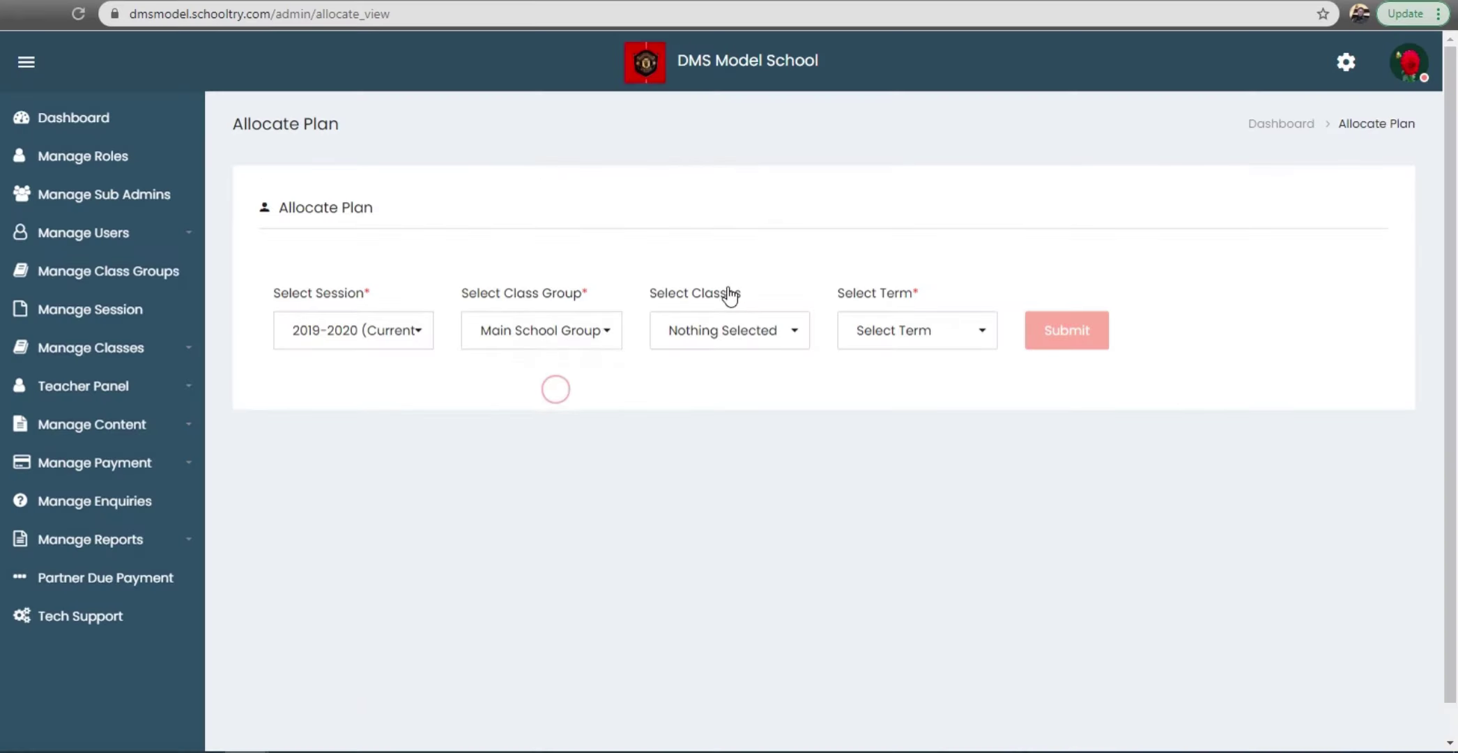
left_click(718, 331)
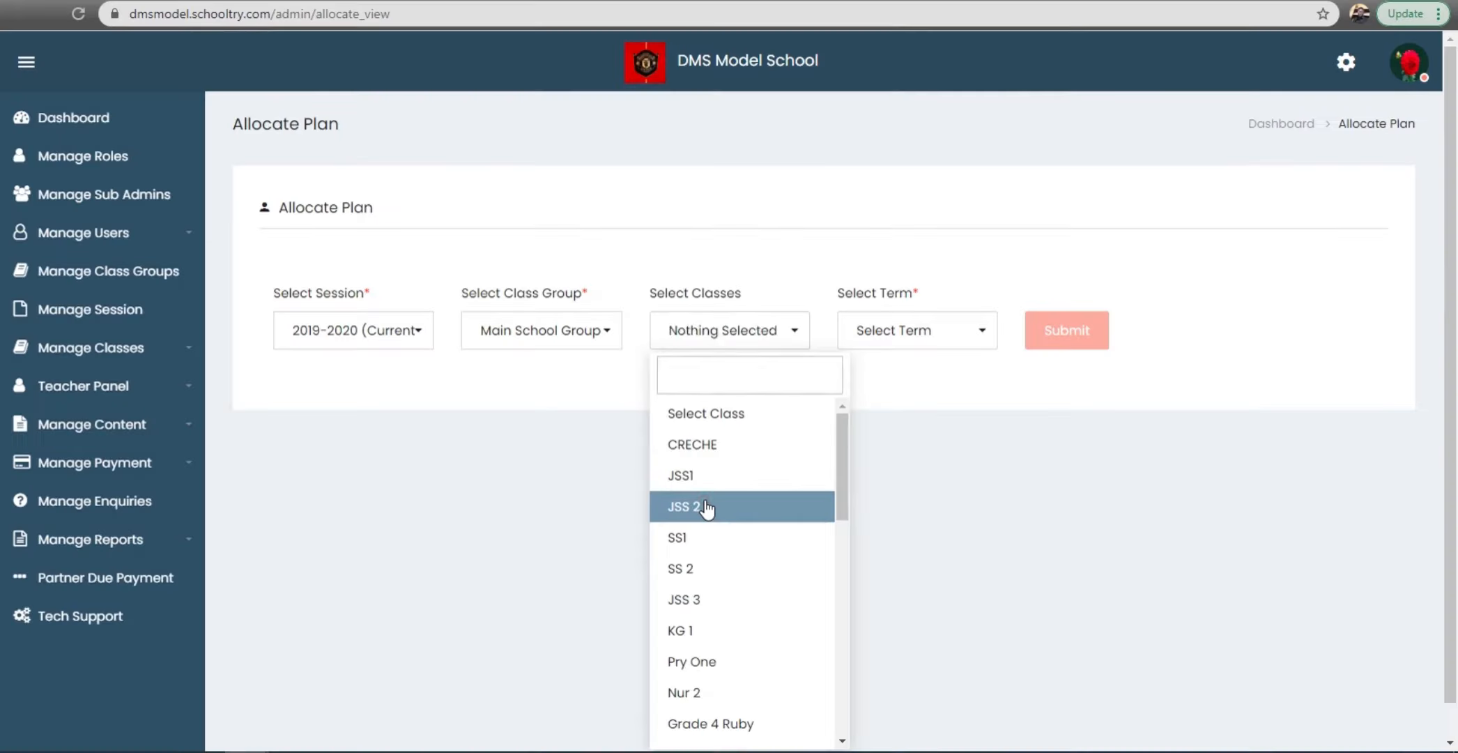
left_click(706, 505)
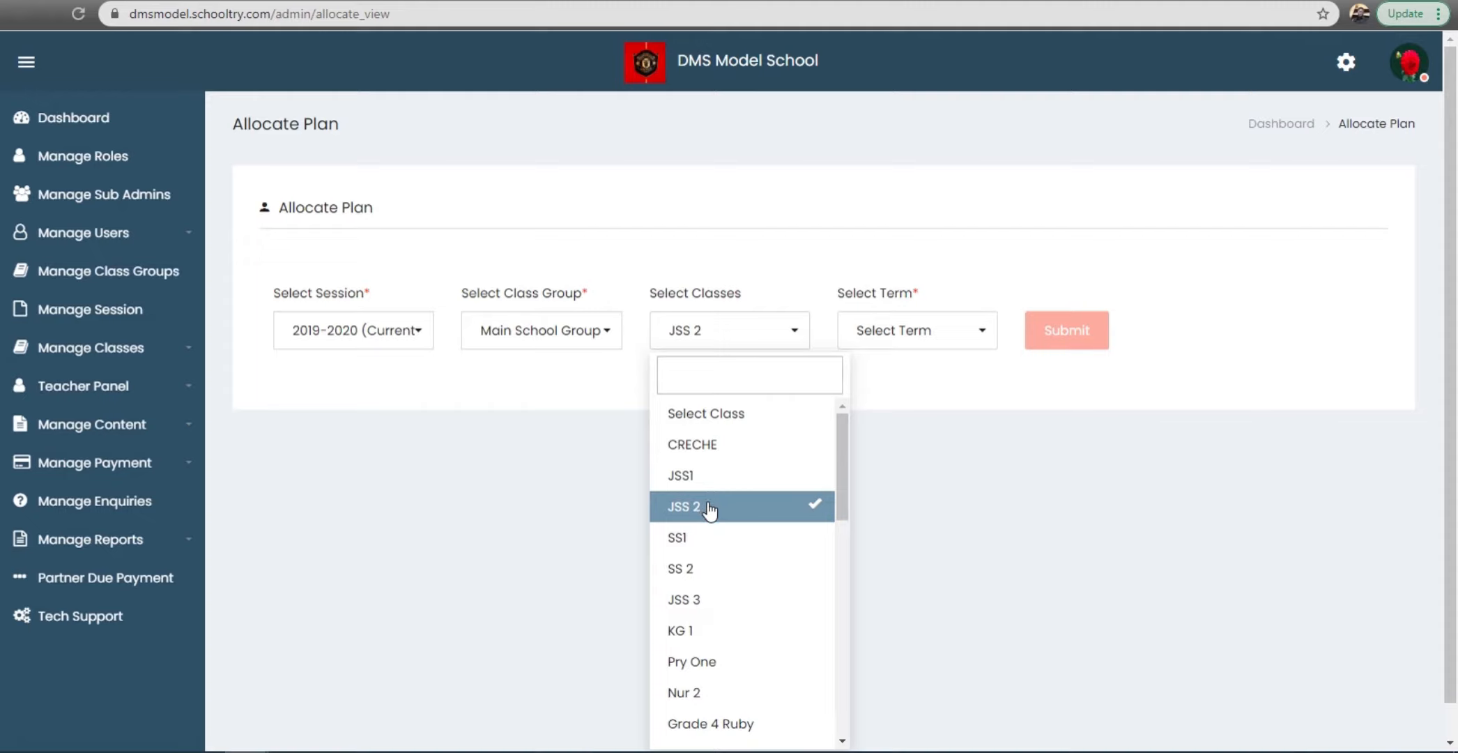
left_click(706, 509)
left_click(681, 509)
left_click(917, 330)
left_click(883, 401)
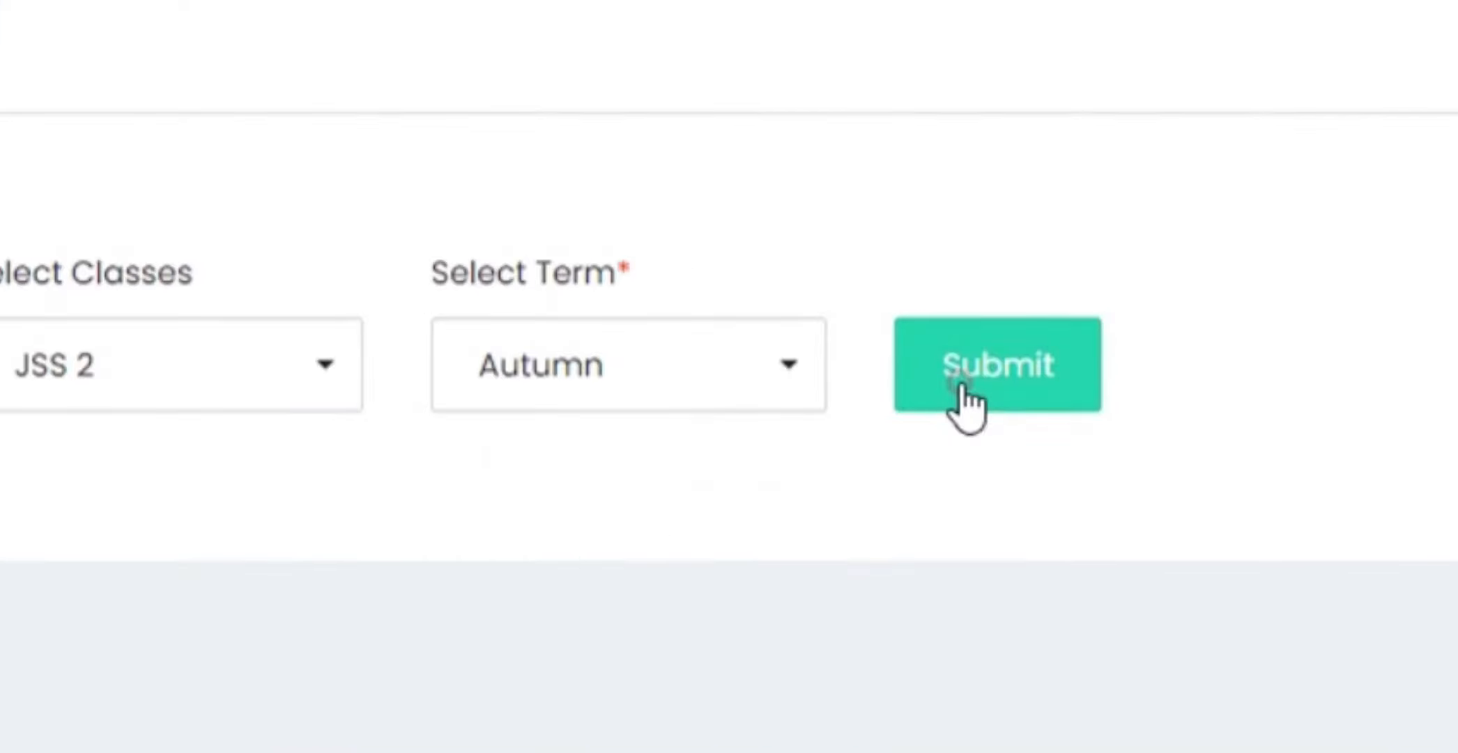
Submit the form to list the JSS 2 students for the Autumn term.
left_click(966, 388)
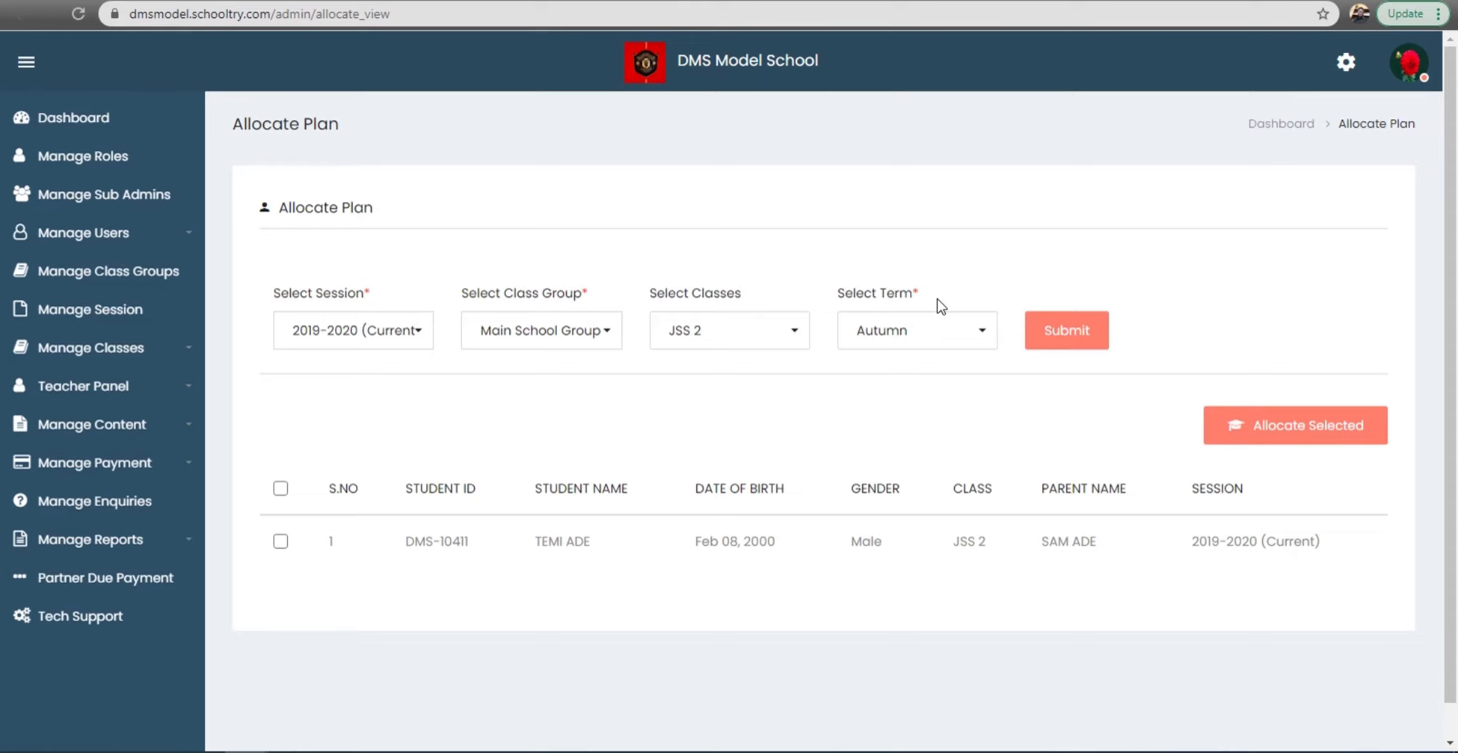
scroll(937, 299, "down", 1)
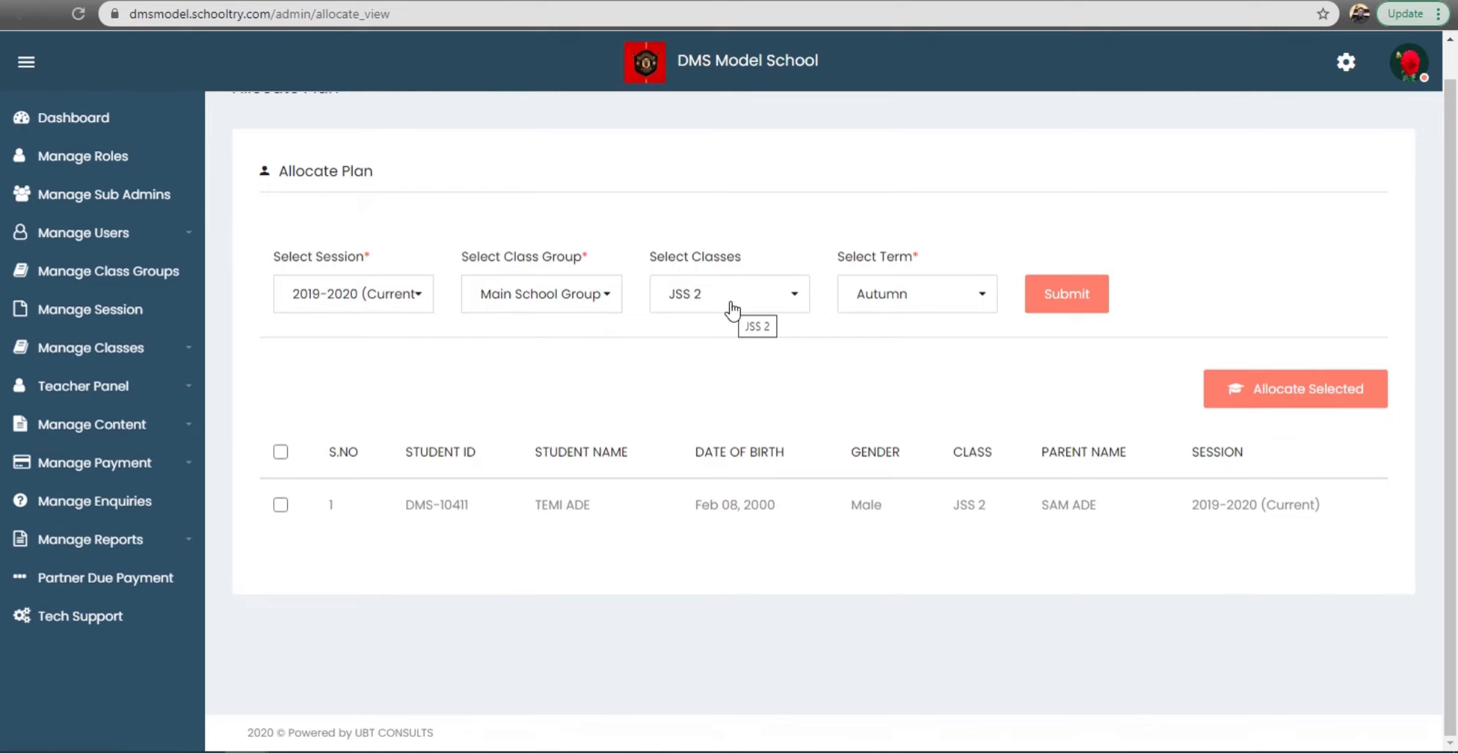
Return to the admin dashboard and switch back to the schooltry.com homepage.
left_click(88, 120)
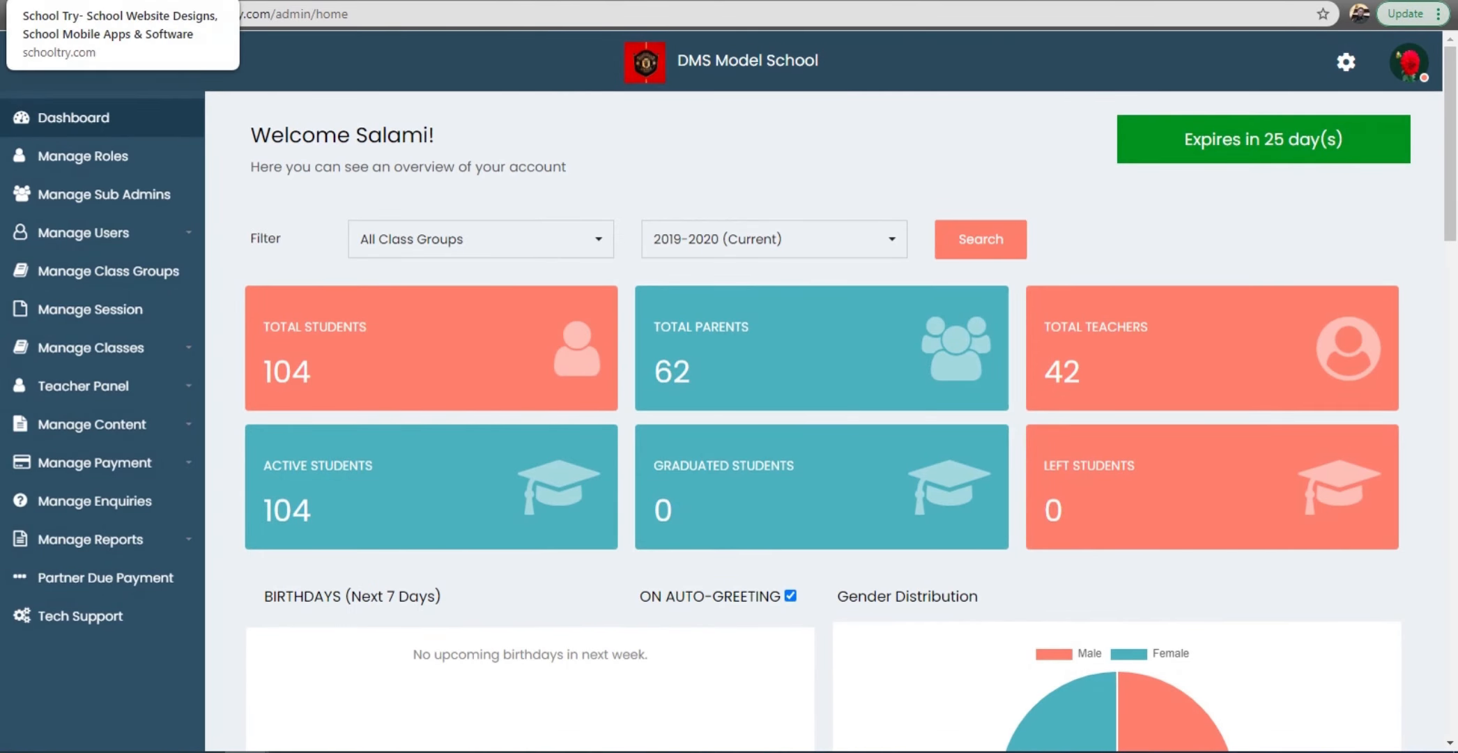
left_click(68, 14)
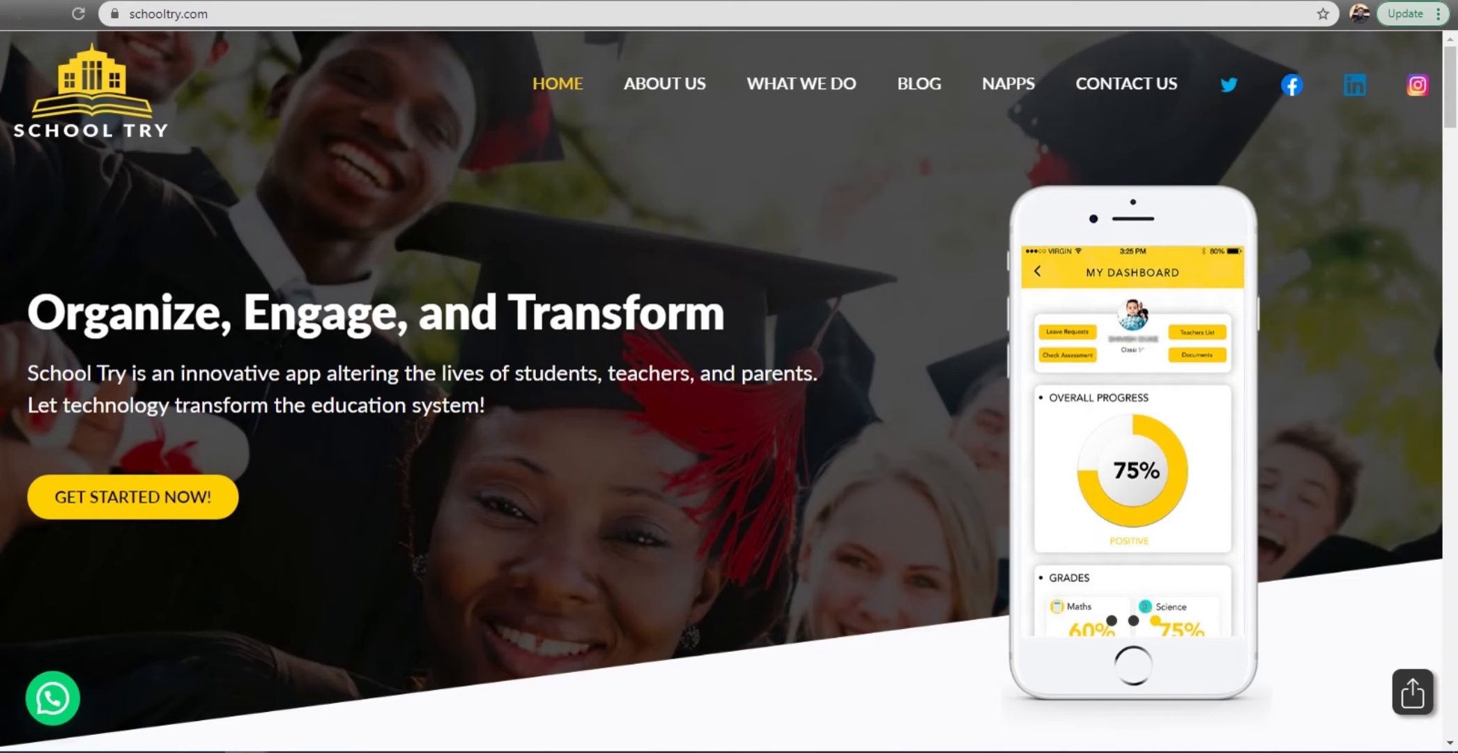